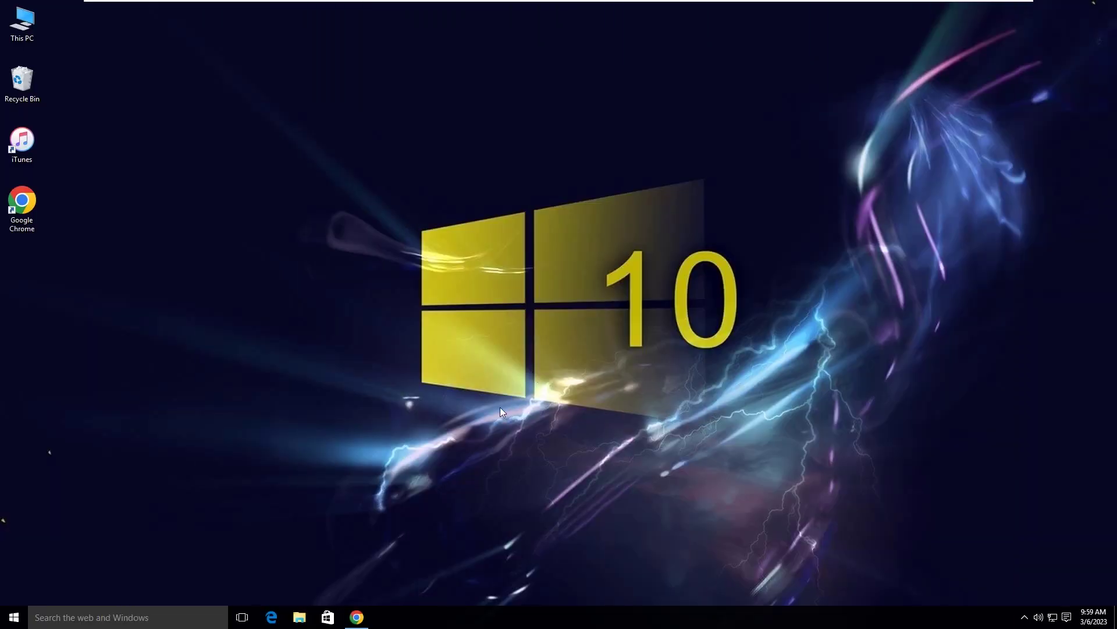
left_click(357, 617)
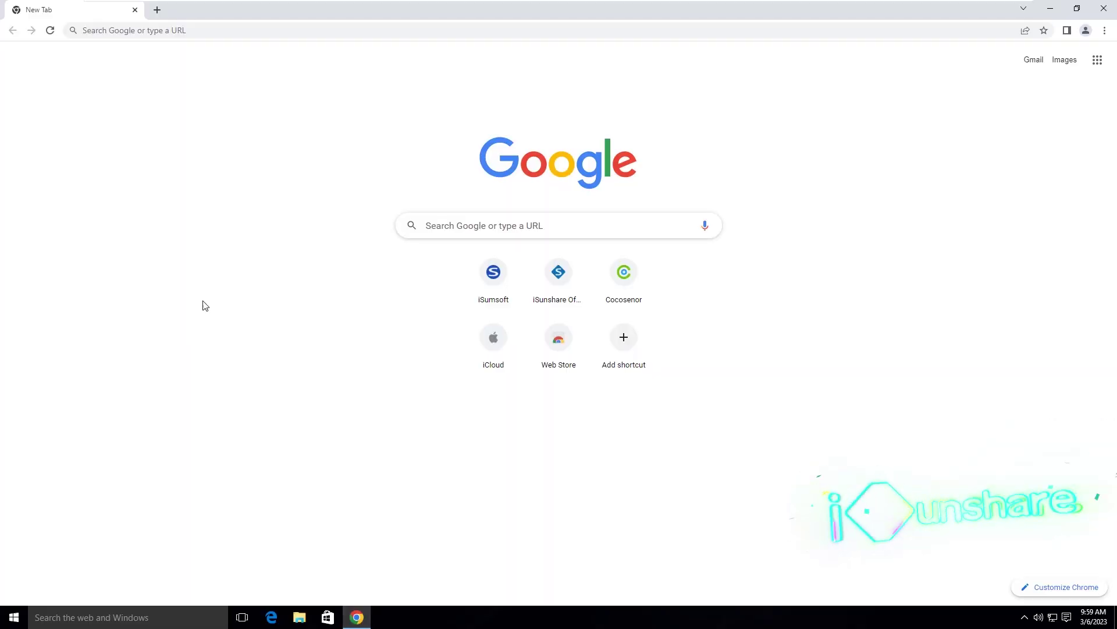
left_click(113, 31)
type("www.isunsh")
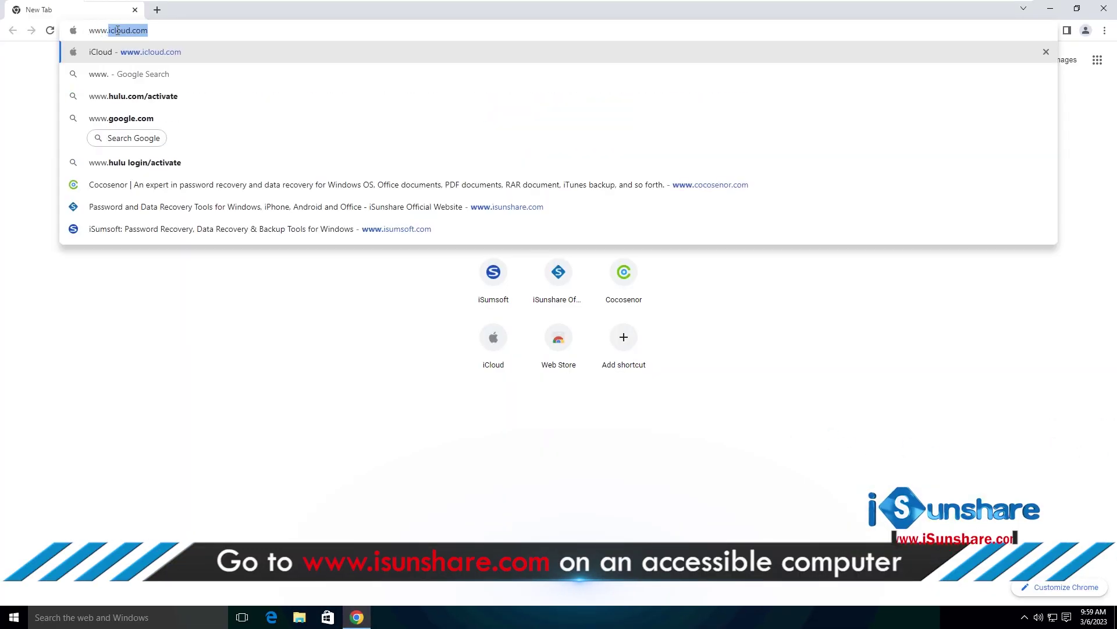
type("are.com")
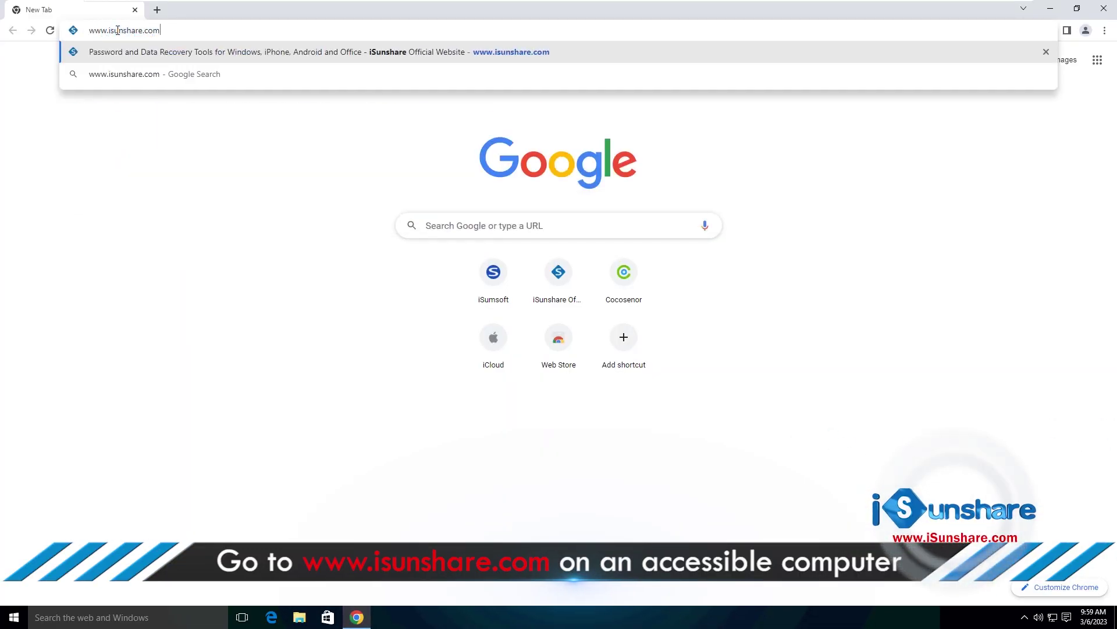
key("Return")
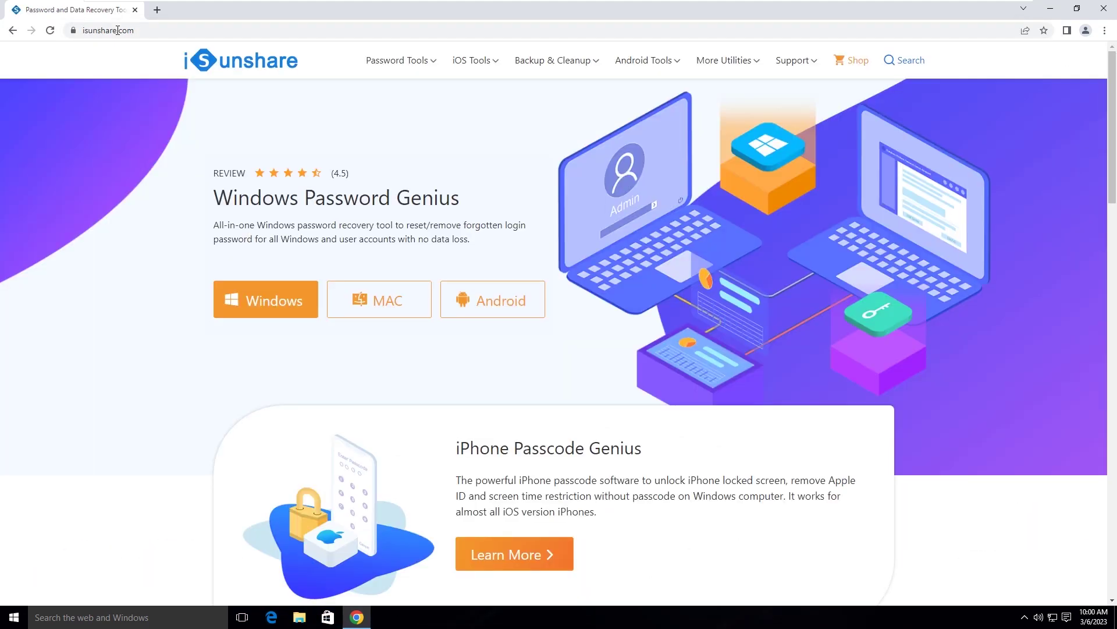
- Go to the Windows 10 Password Genius page under Password Tools and download the Free Trial
mouse_move(419, 71)
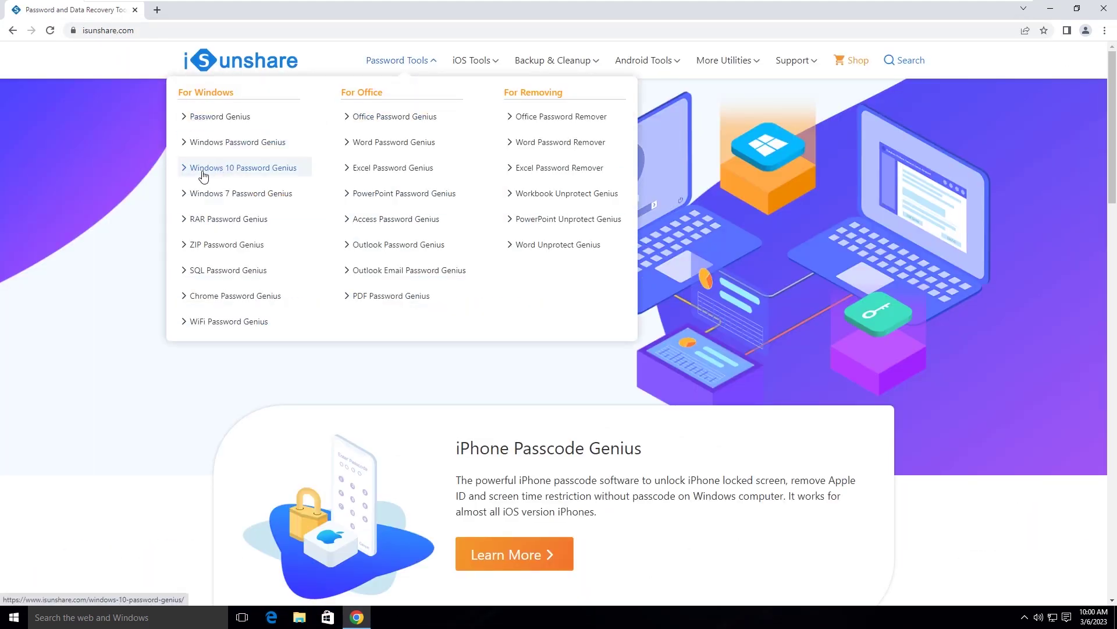
left_click(241, 173)
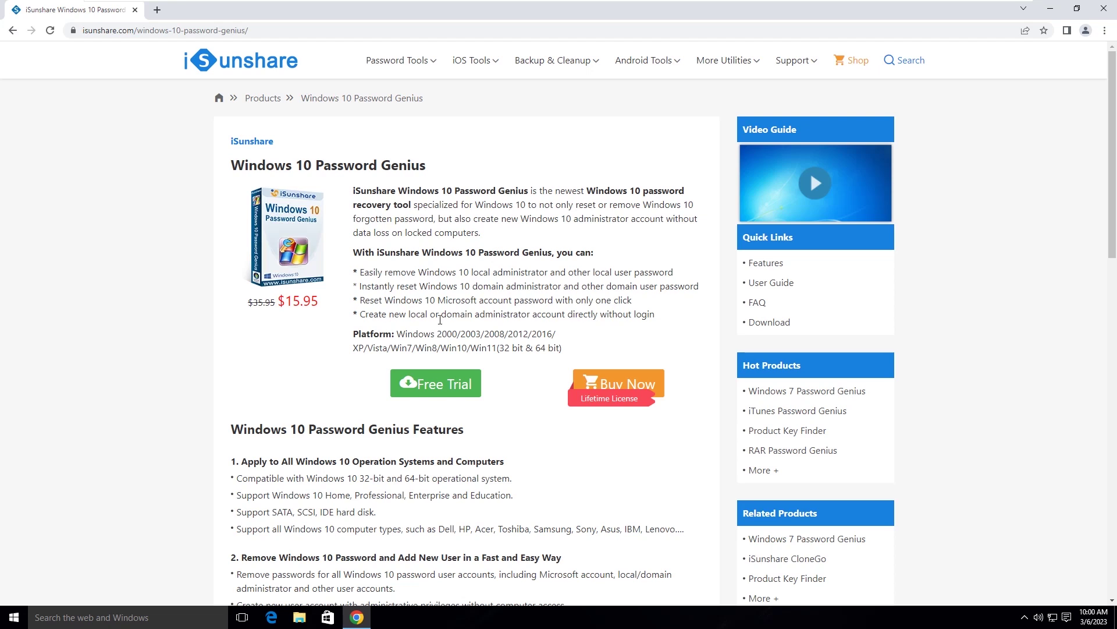
left_click(441, 387)
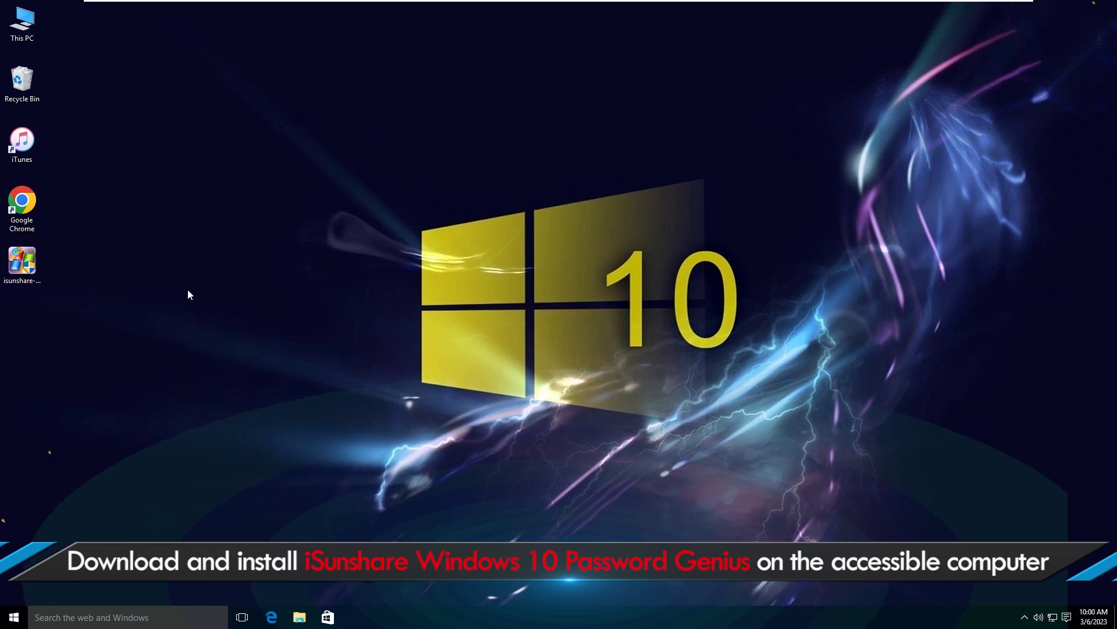
- Run the downloaded installer and install Windows 10 Password Genius Trial 6.1.3 with default settings
left_click(23, 260)
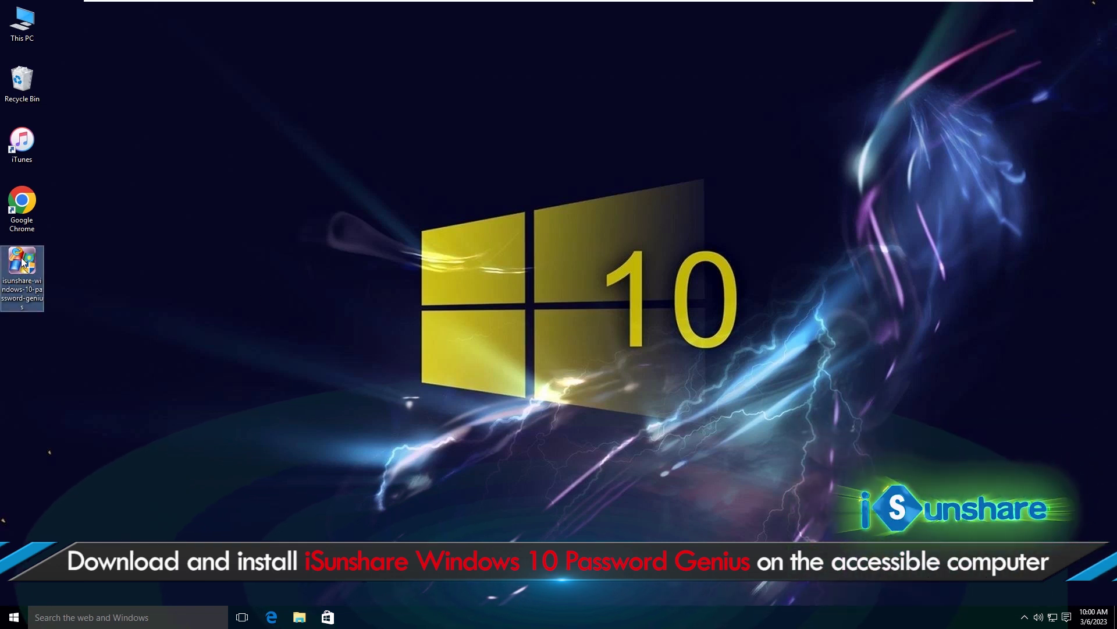
double_click(22, 259)
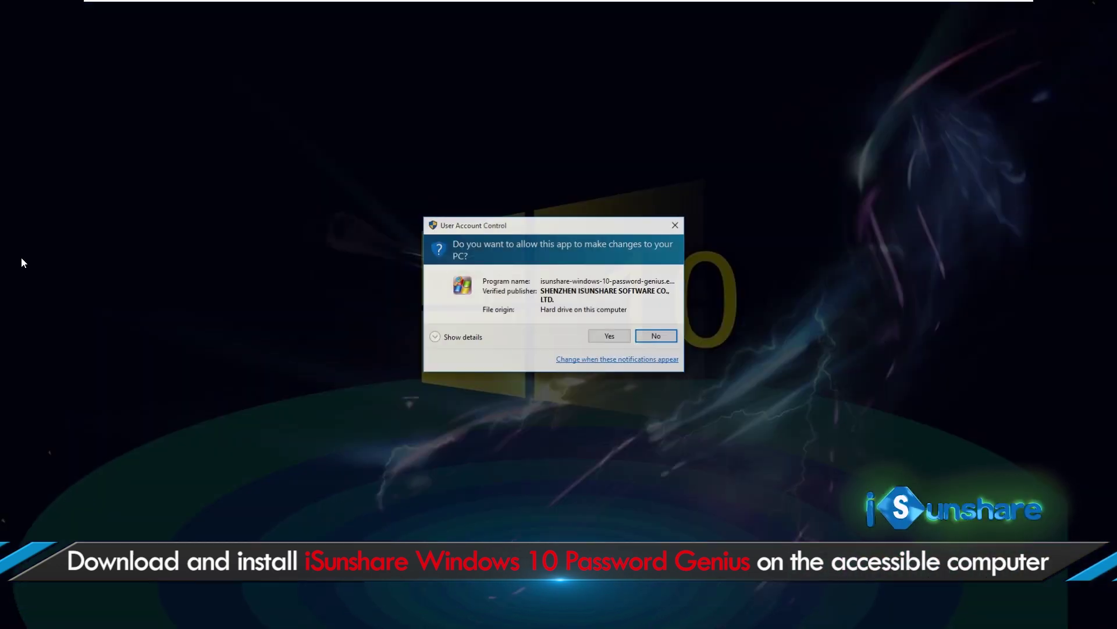
left_click(610, 337)
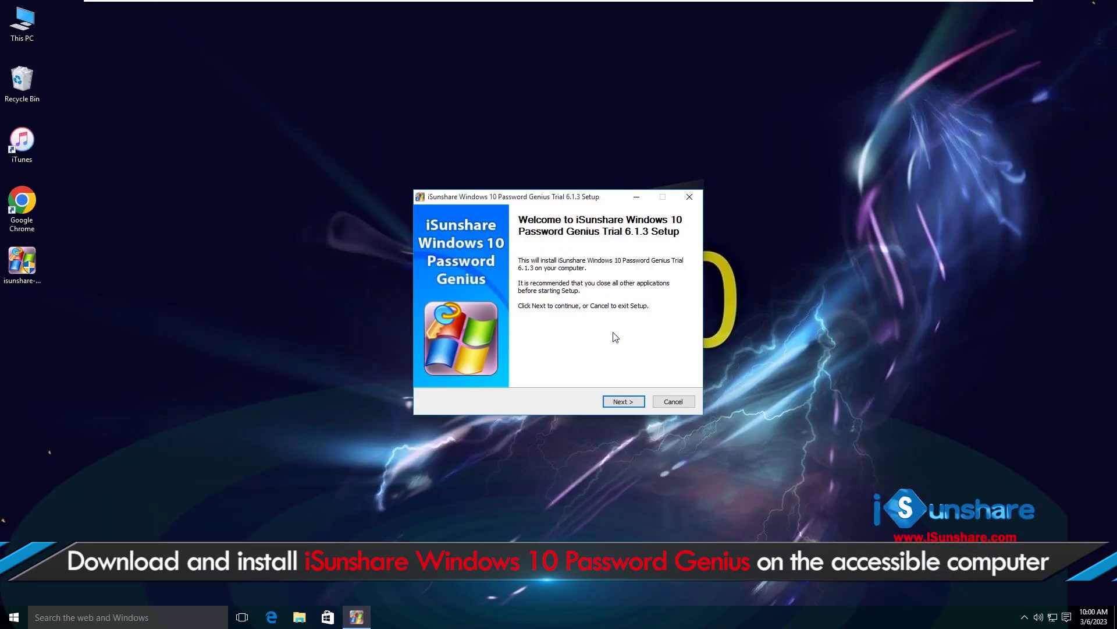
left_click(624, 401)
left_click(624, 401)
left_click(624, 401)
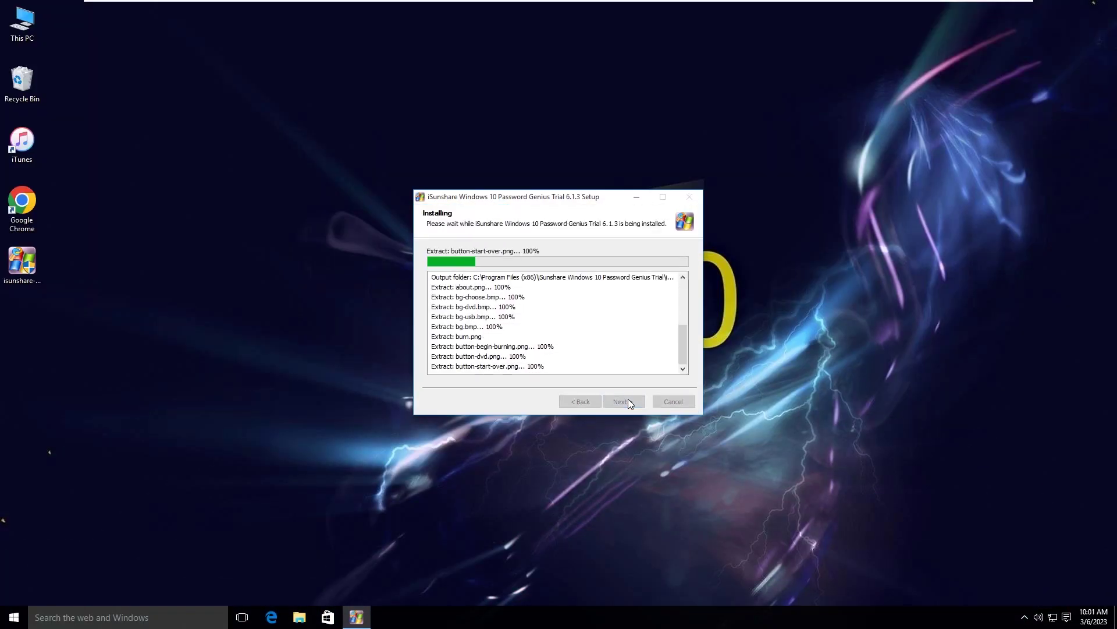
left_click(624, 401)
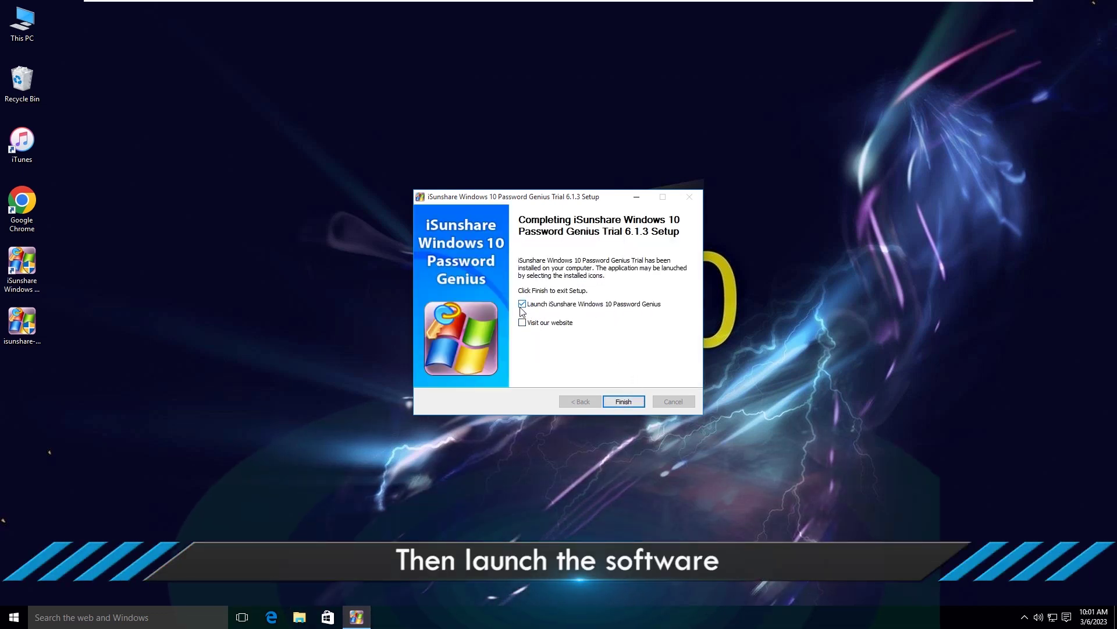
left_click(626, 402)
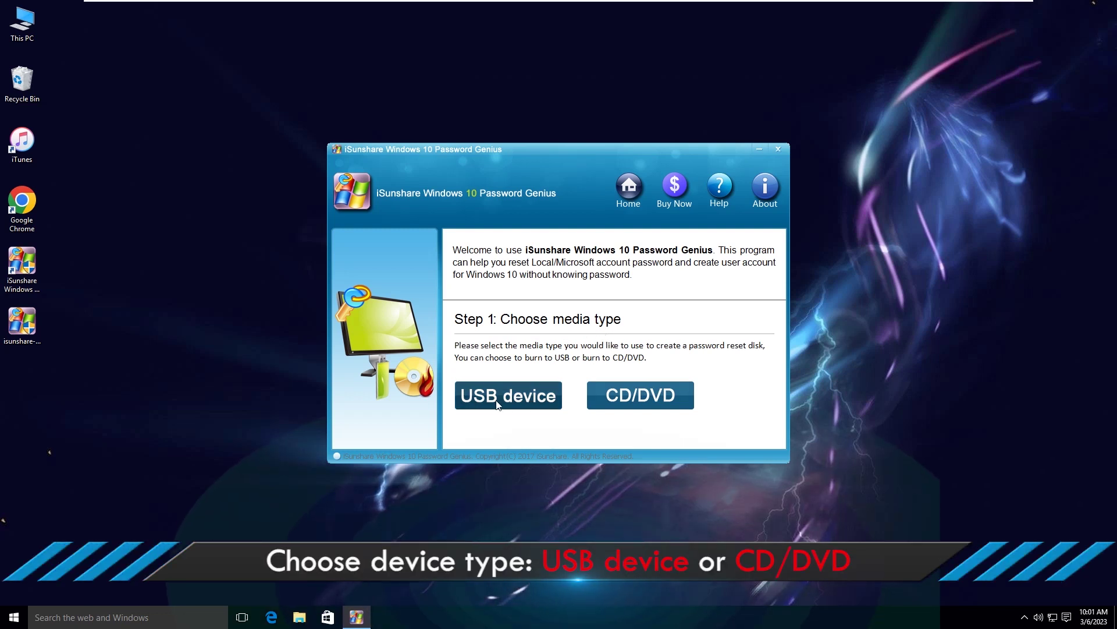
- Choose USB device as the password reset disk media type
left_click(514, 399)
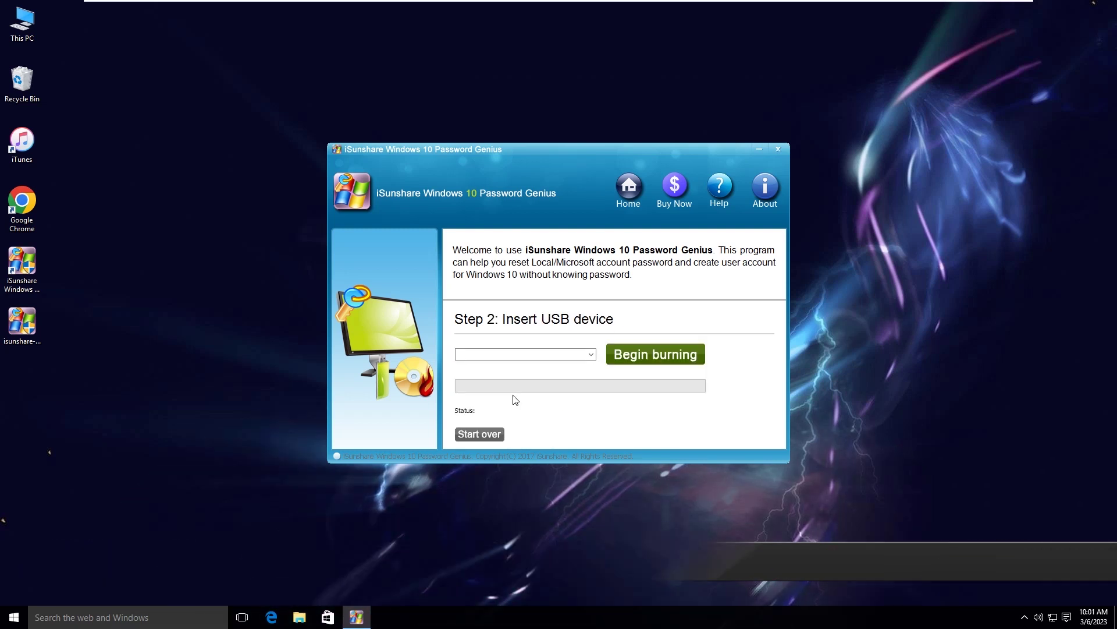
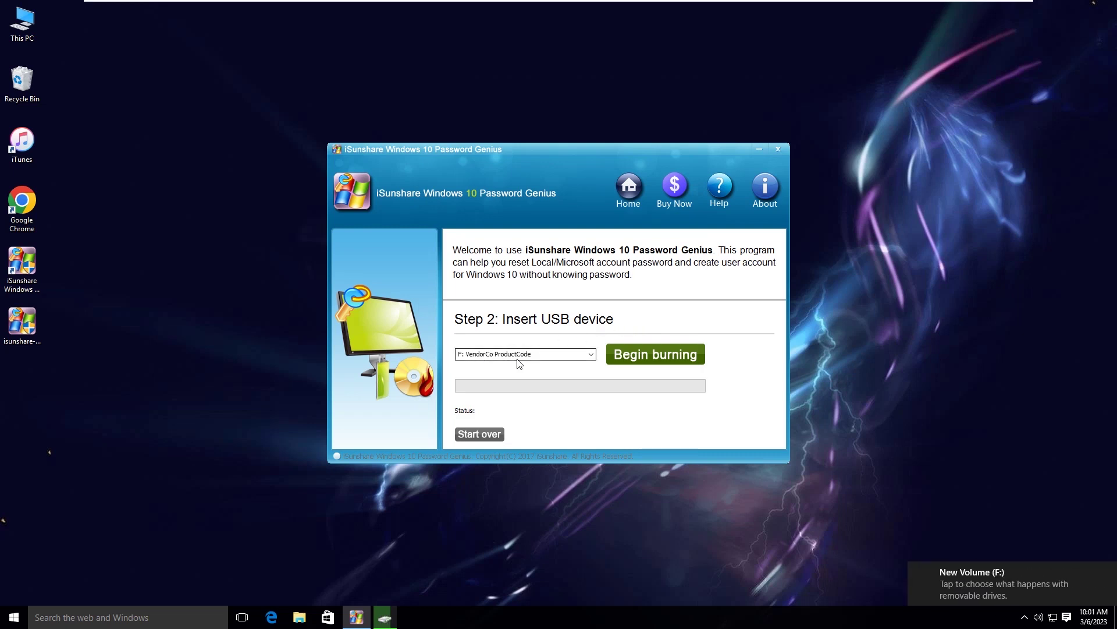
- Burn the password reset disk to USB drive F:, accepting that the drive will be formatted
left_click(660, 361)
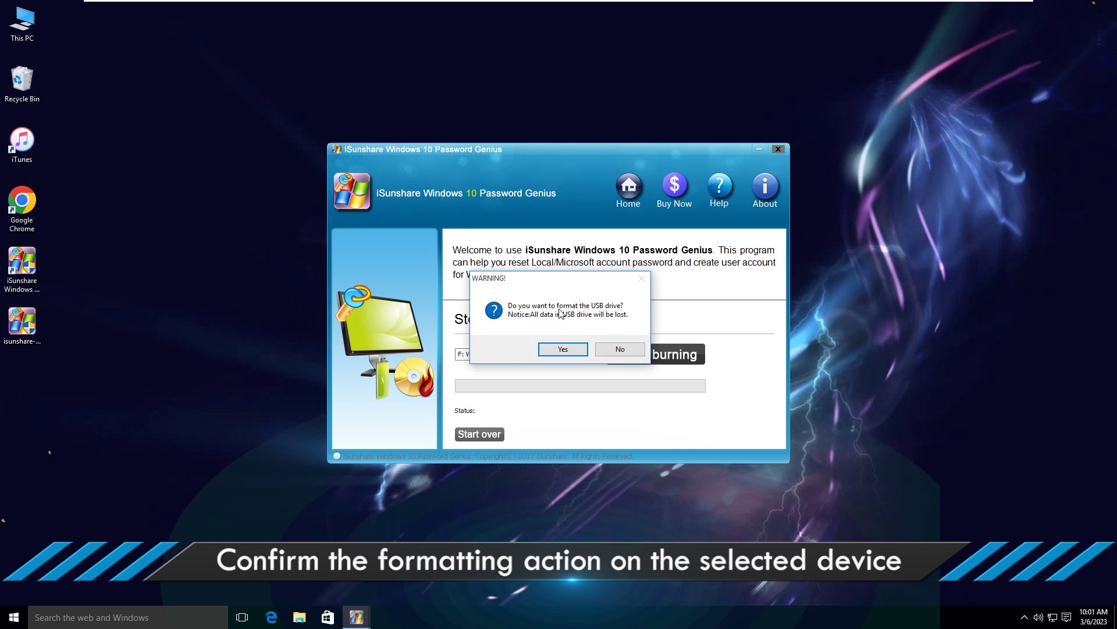
left_click(570, 349)
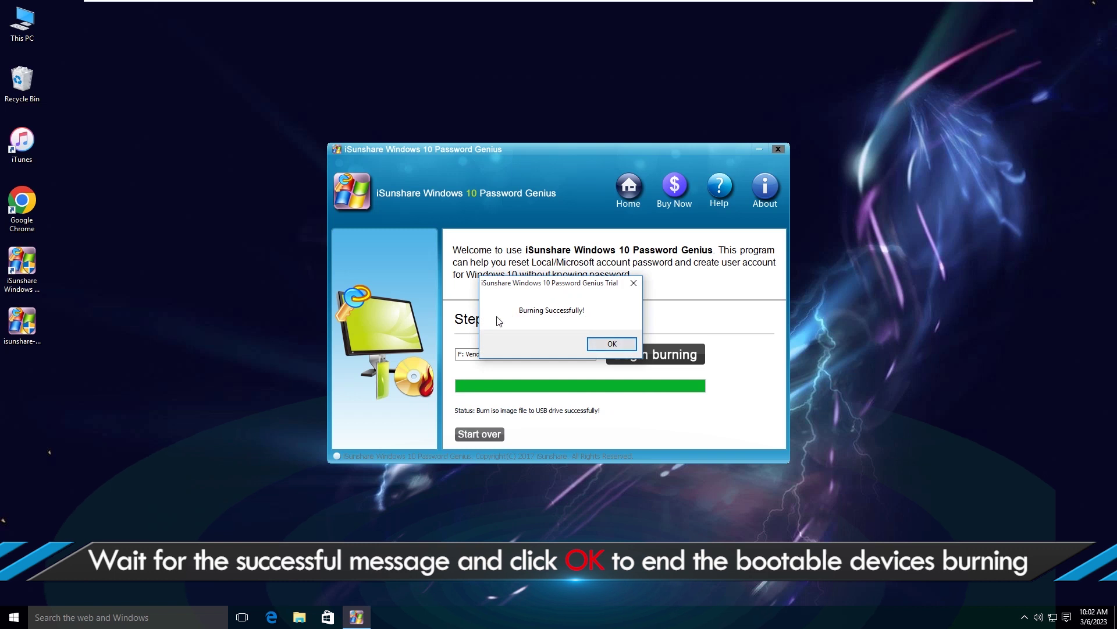
- Dismiss the 'Burning Successfully!' message and exit Windows 10 Password Genius to the desktop
left_click(617, 341)
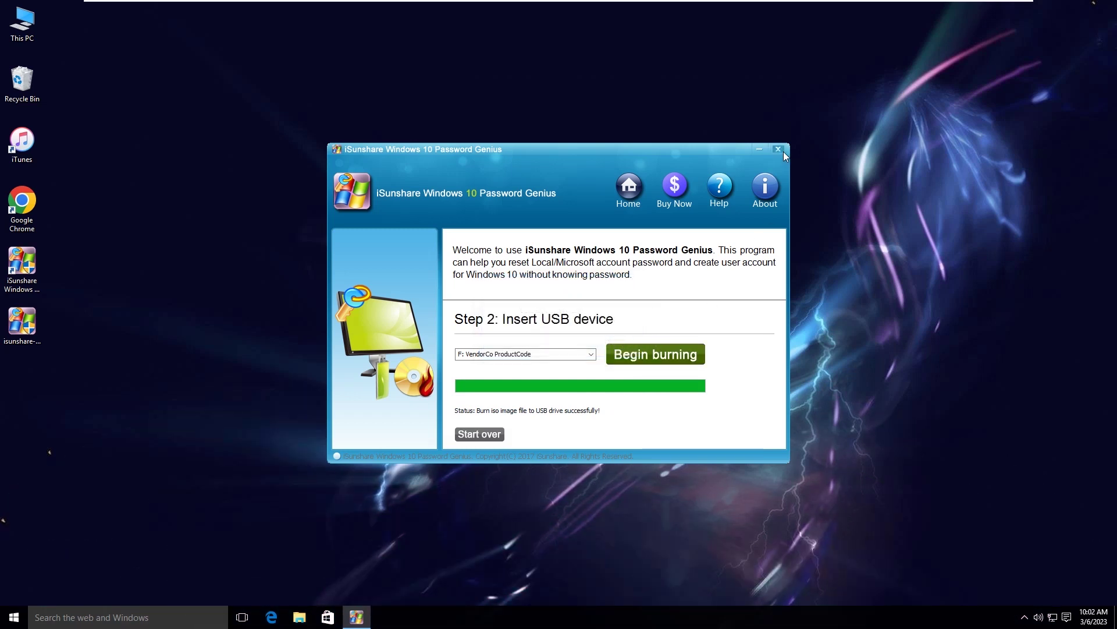
left_click(782, 151)
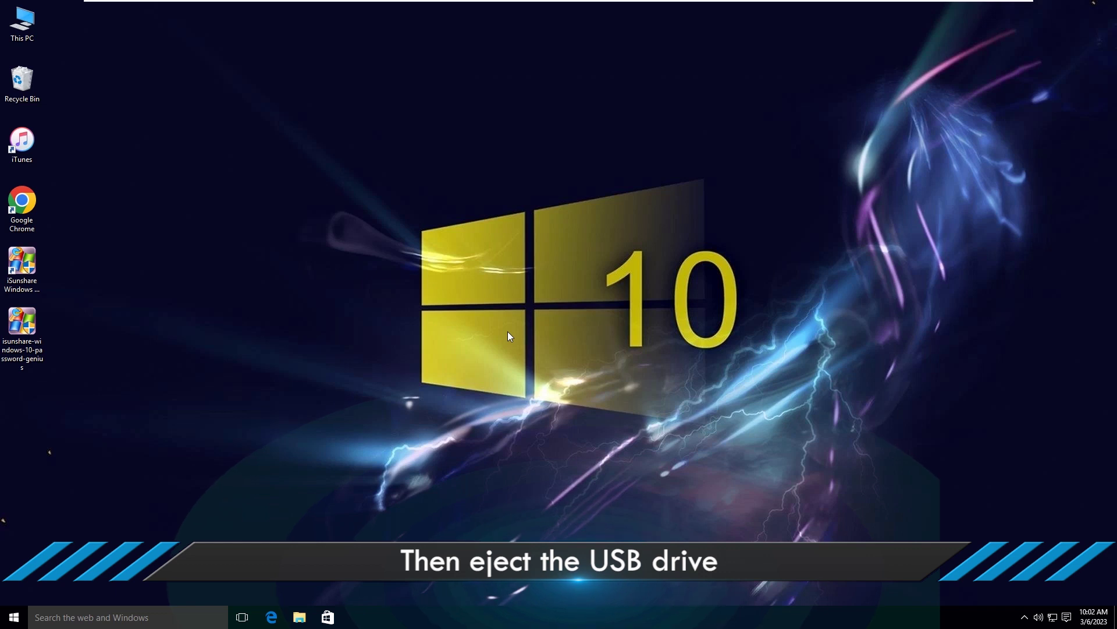
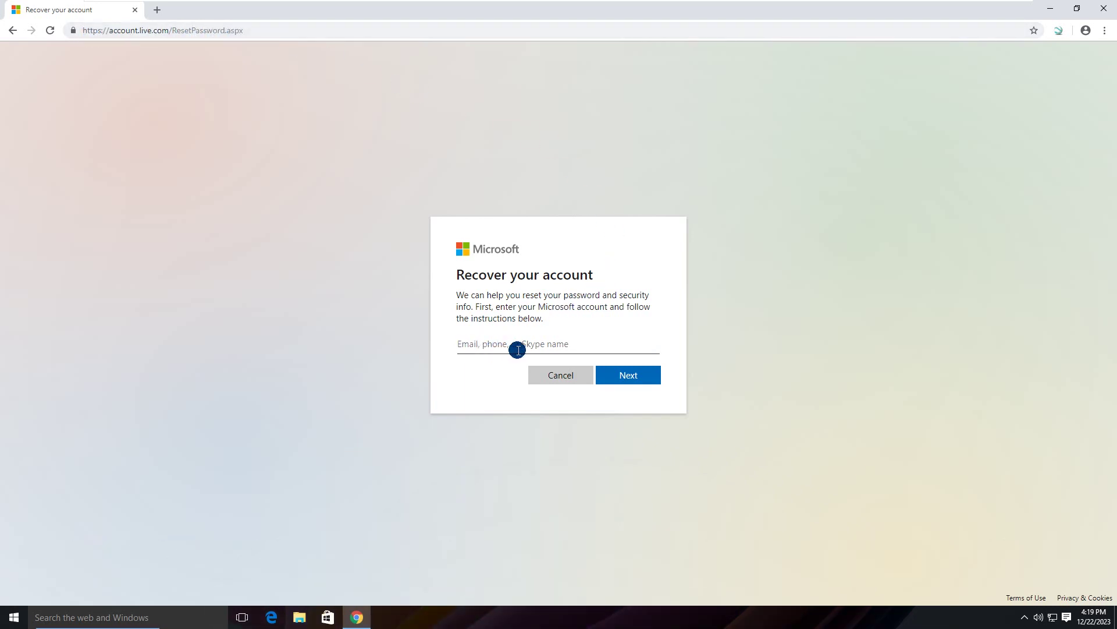
- Enter the account's e-mail address on the recovery page and submit it
left_click(479, 342)
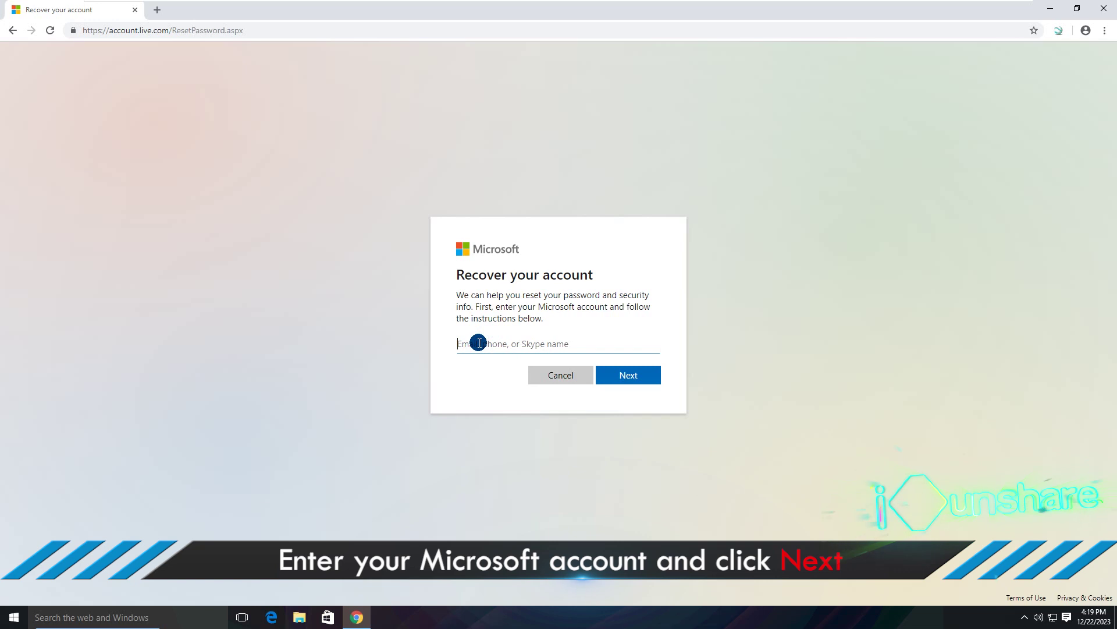
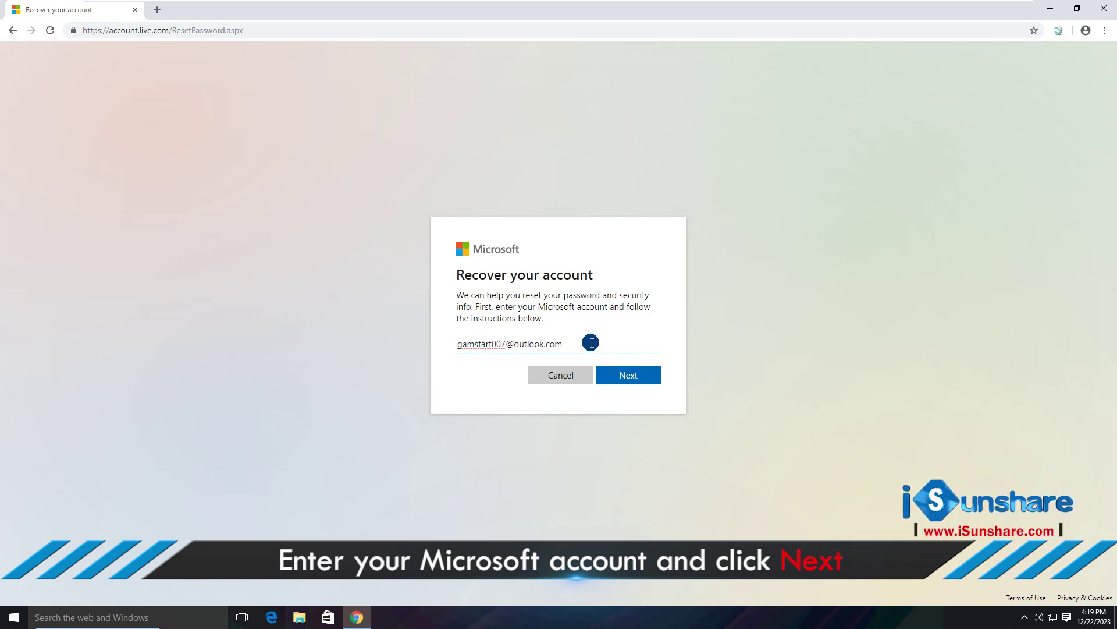
left_click(621, 377)
left_click(630, 377)
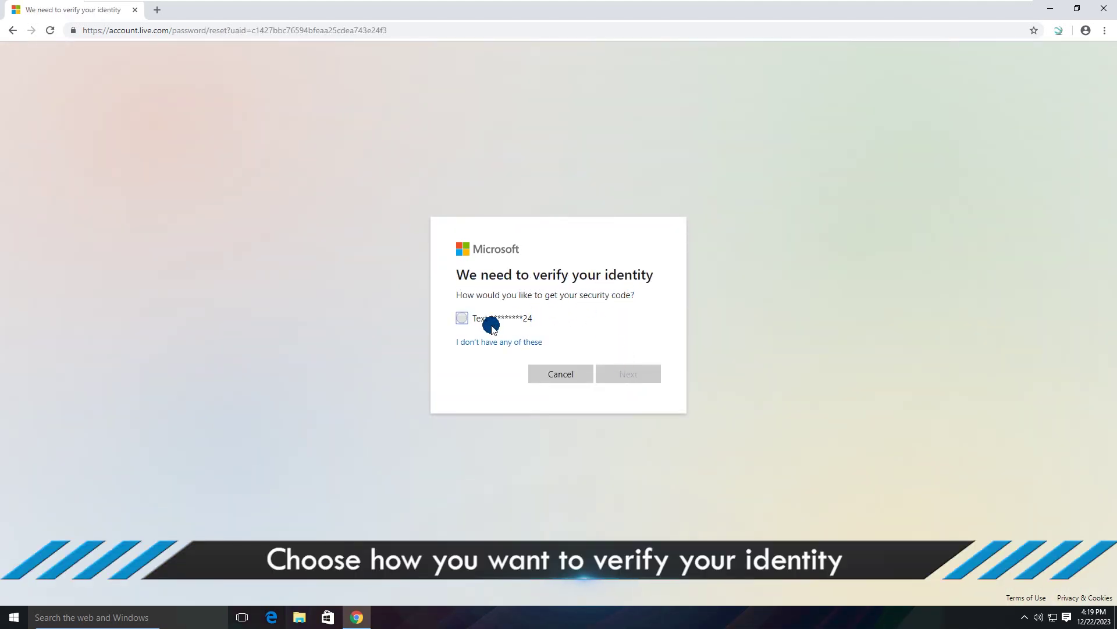
- Request a texted security code by confirming the phone's last four digits, then enter the received code
left_click(460, 320)
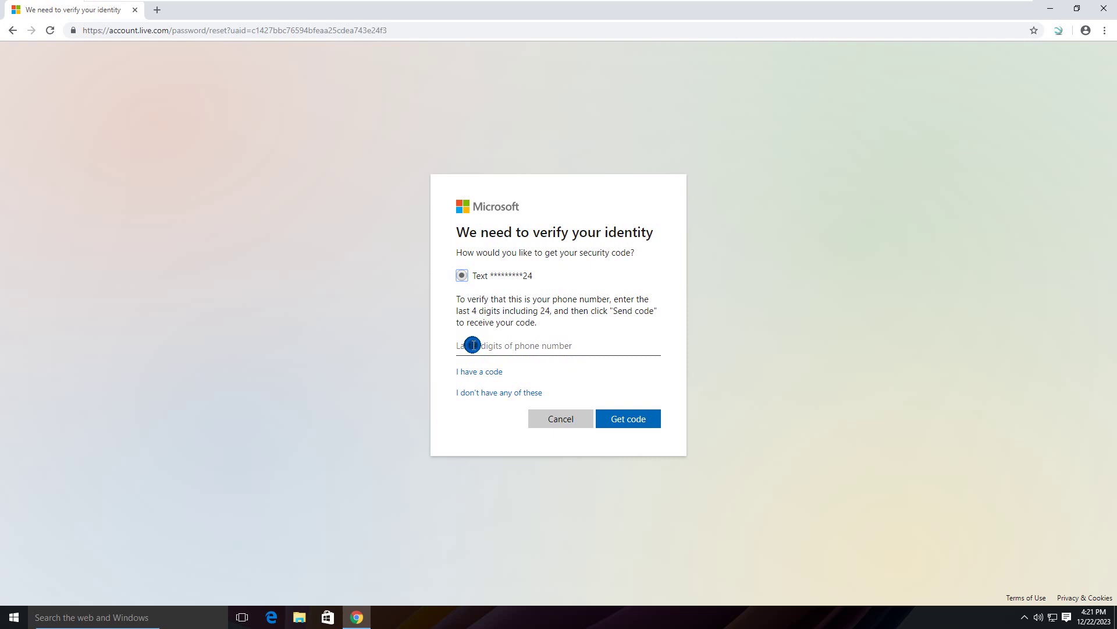
left_click(472, 346)
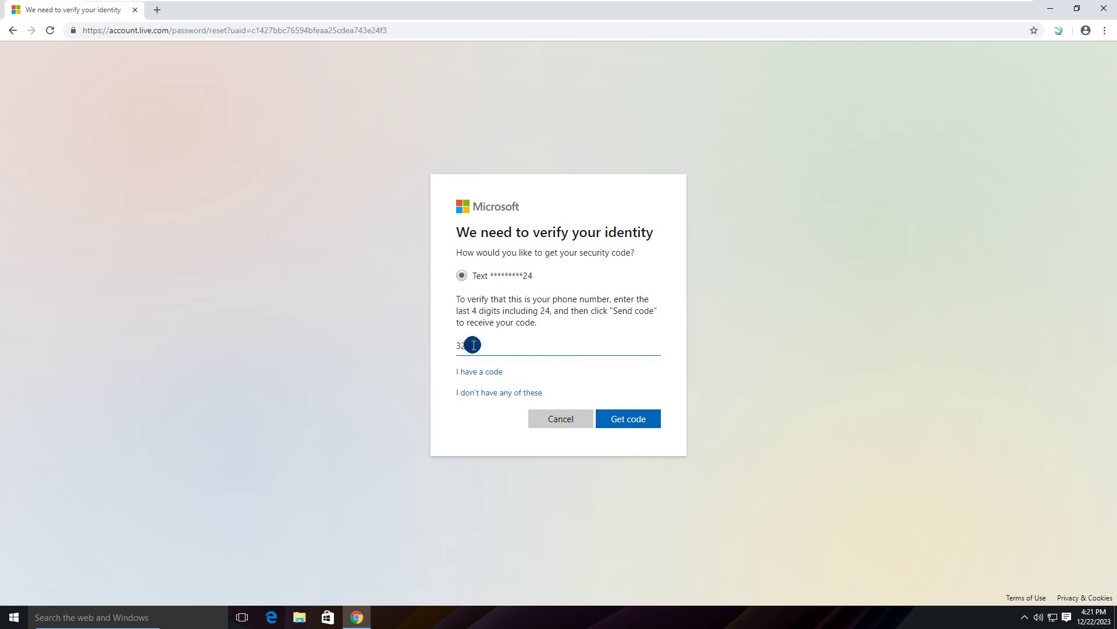
left_click(618, 426)
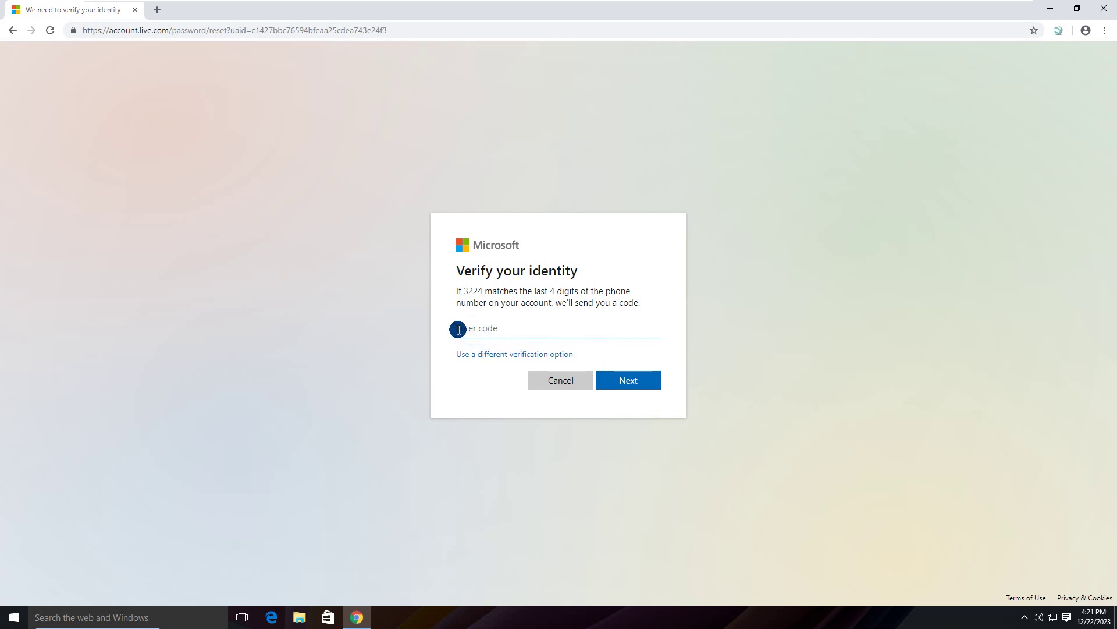
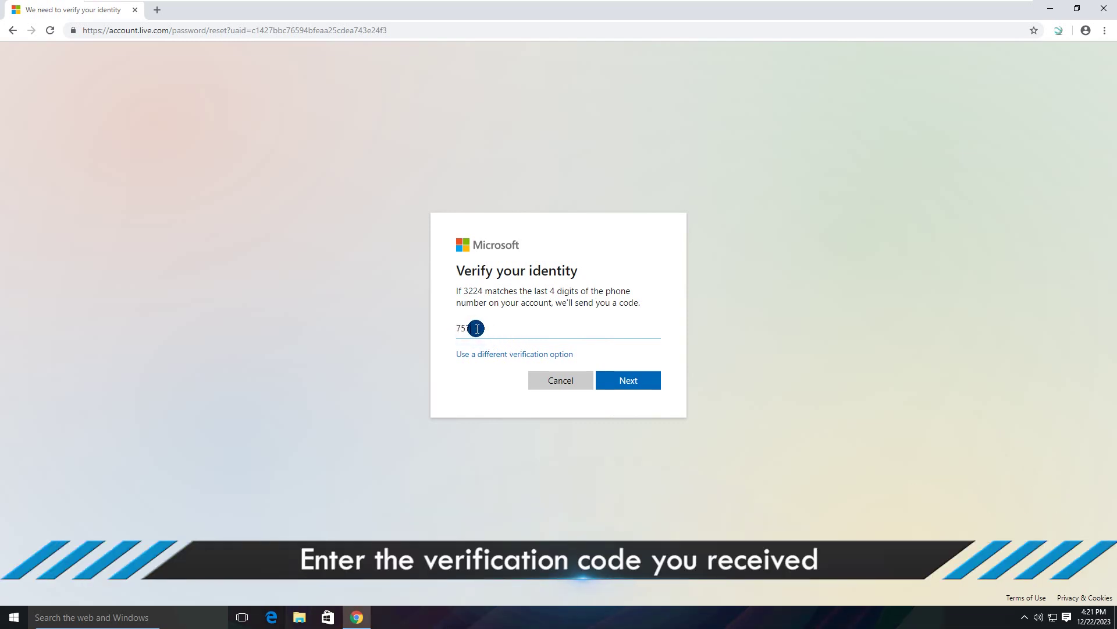
left_click(629, 381)
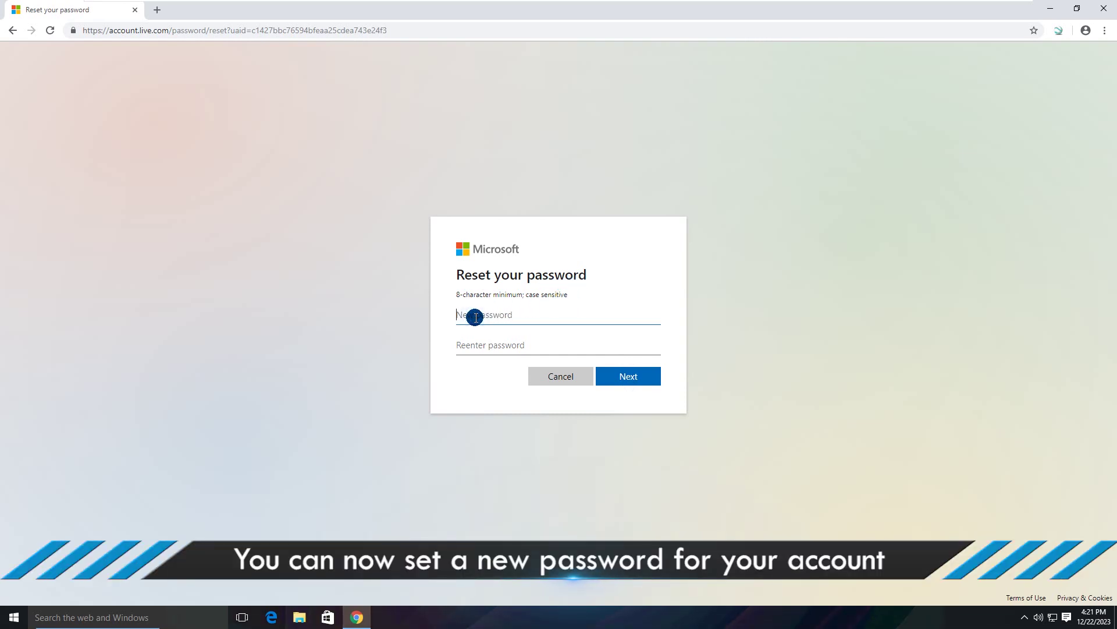
- Type the new account password in both password fields and submit it
type("•••••••")
left_click(475, 347)
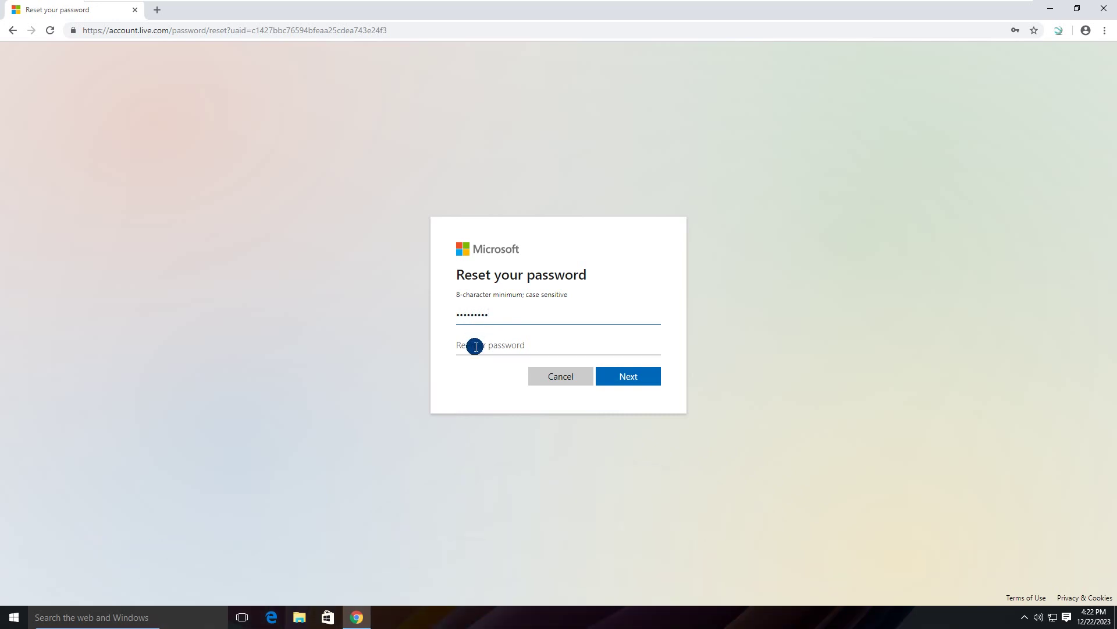
type("••••")
left_click(629, 377)
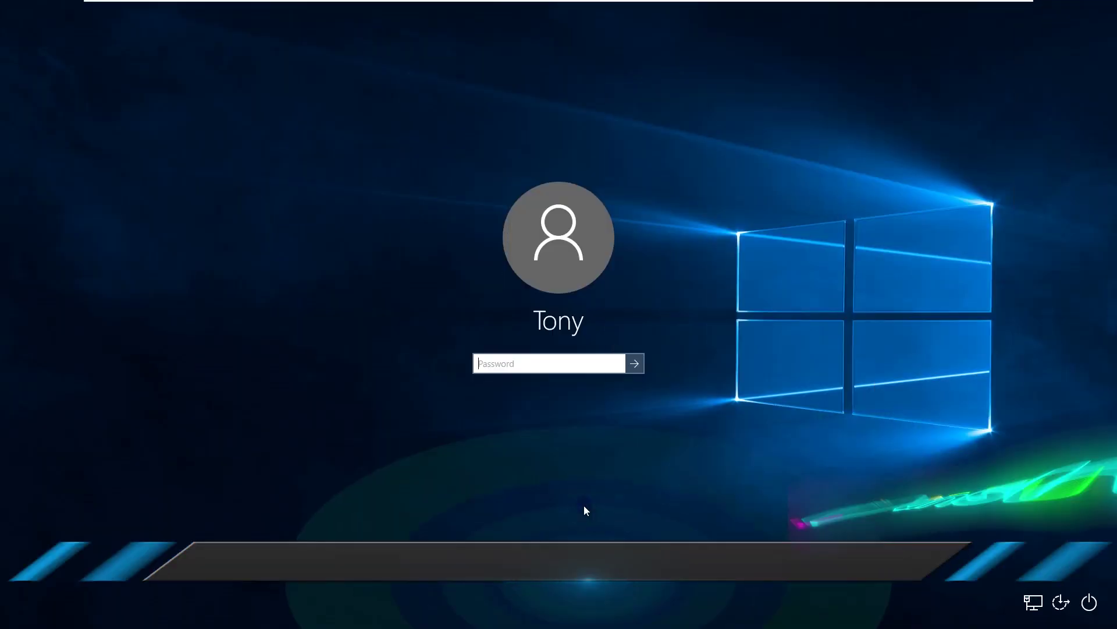
- Restart from the lock screen's power menu with Shift held to boot into recovery
left_click(1086, 602)
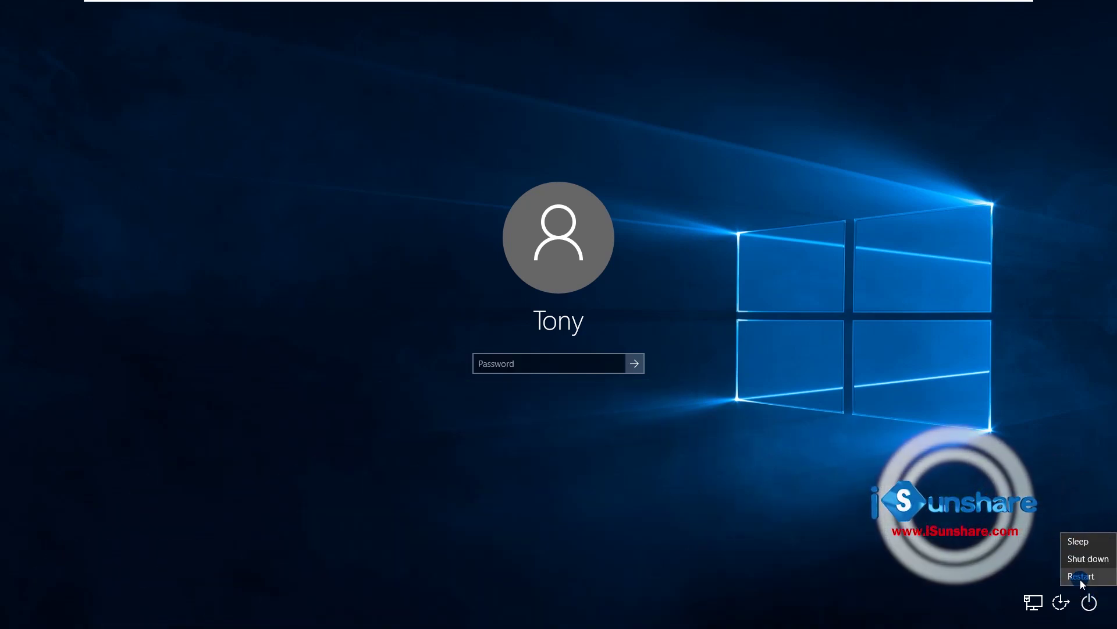
left_click(1081, 578, "shift")
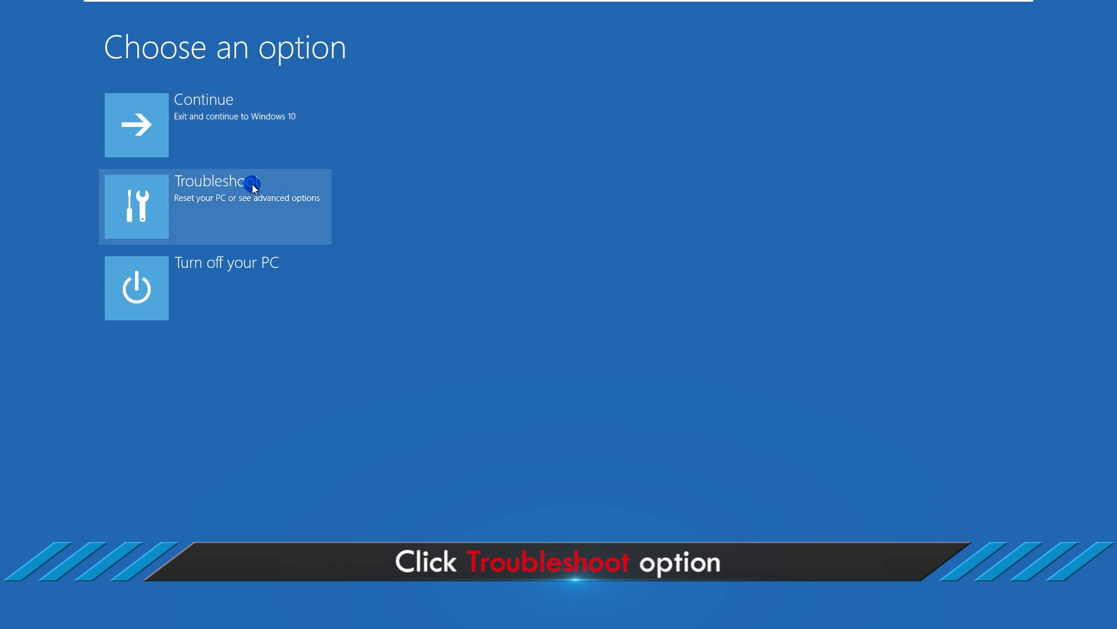
- Go to Troubleshoot, then Reset this PC in the recovery menu
left_click(222, 184)
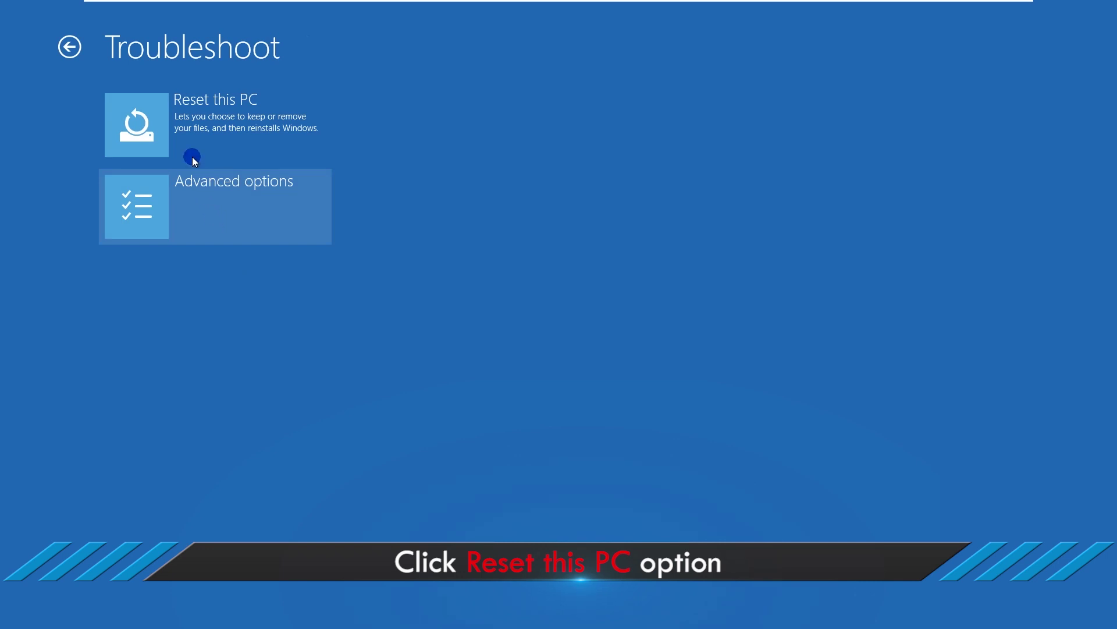
left_click(207, 108)
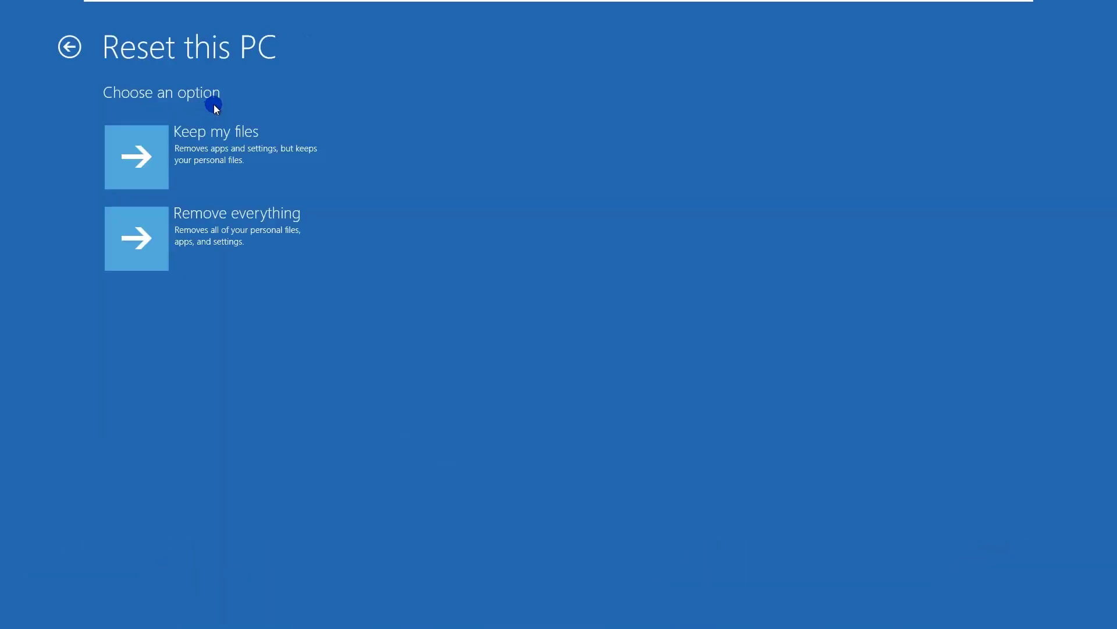